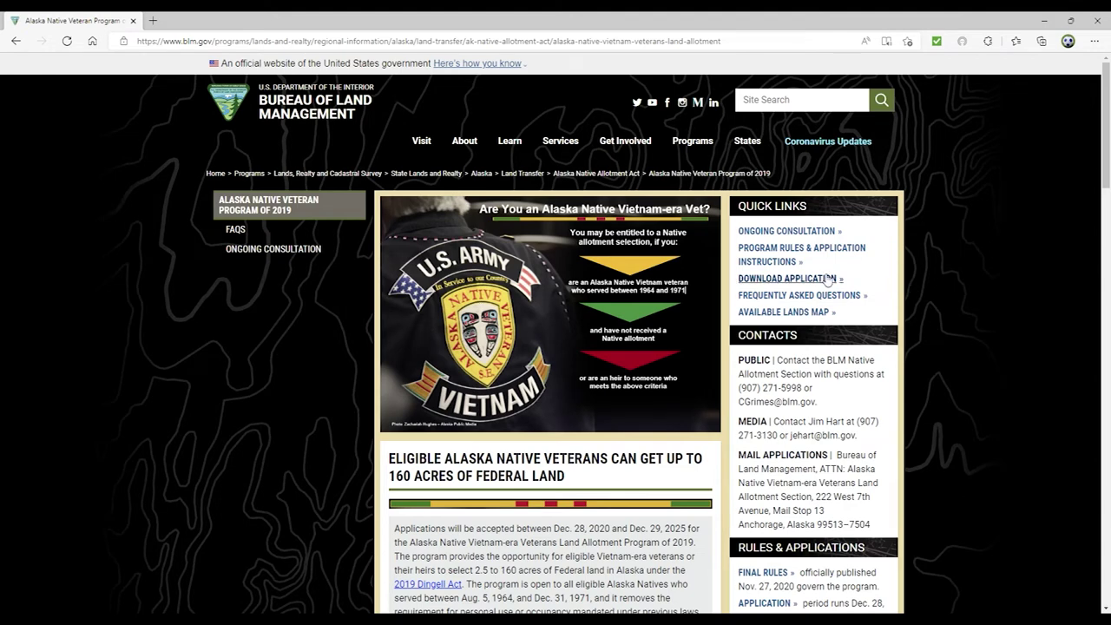
Step: Open the allotment application form and fill the eligible individual's first, middle and last name with Veteran's, Name and Here
click(787, 278)
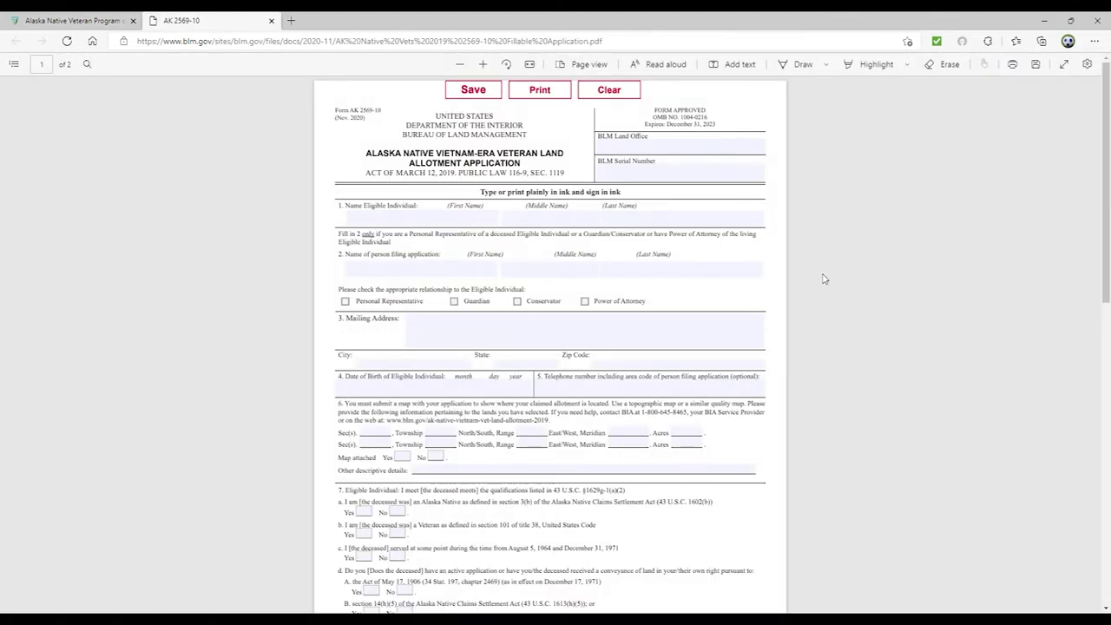
click(435, 222)
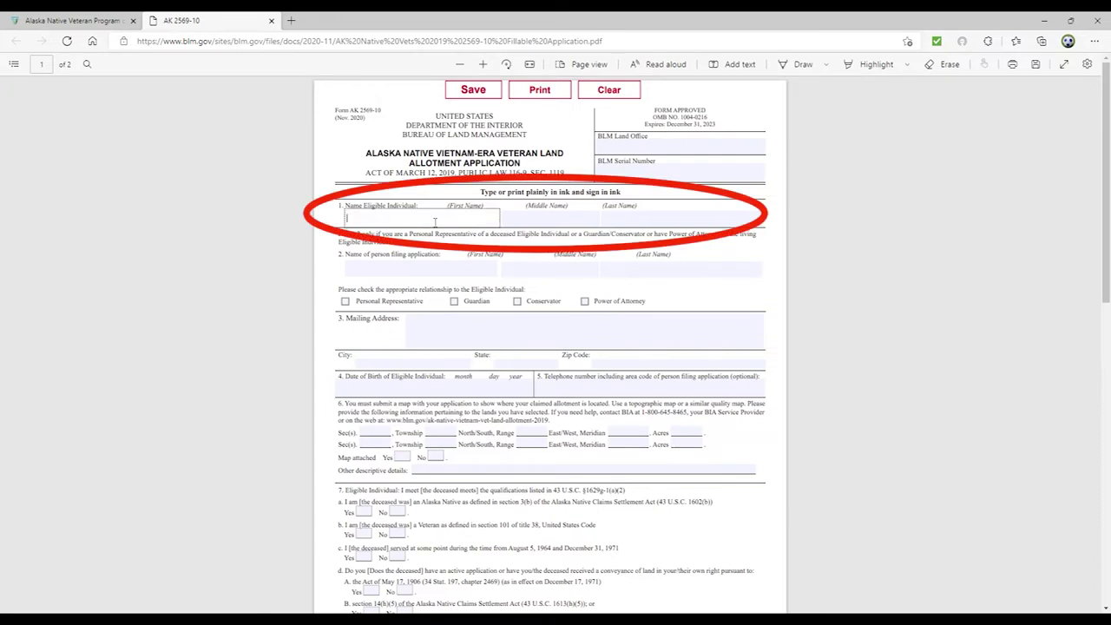
text(Veteran's)
key(Tab)
text(Name)
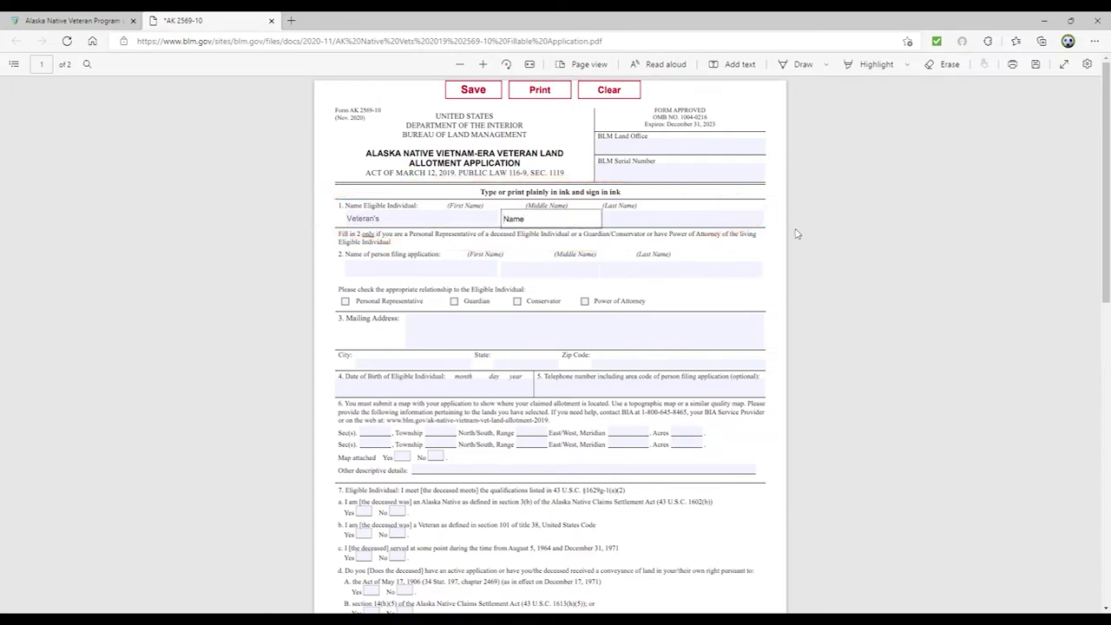
key(Tab)
text(Here)
Step: Fill the filing person's first, middle and last name in item 2 with Only, If and Applicable
key(Tab)
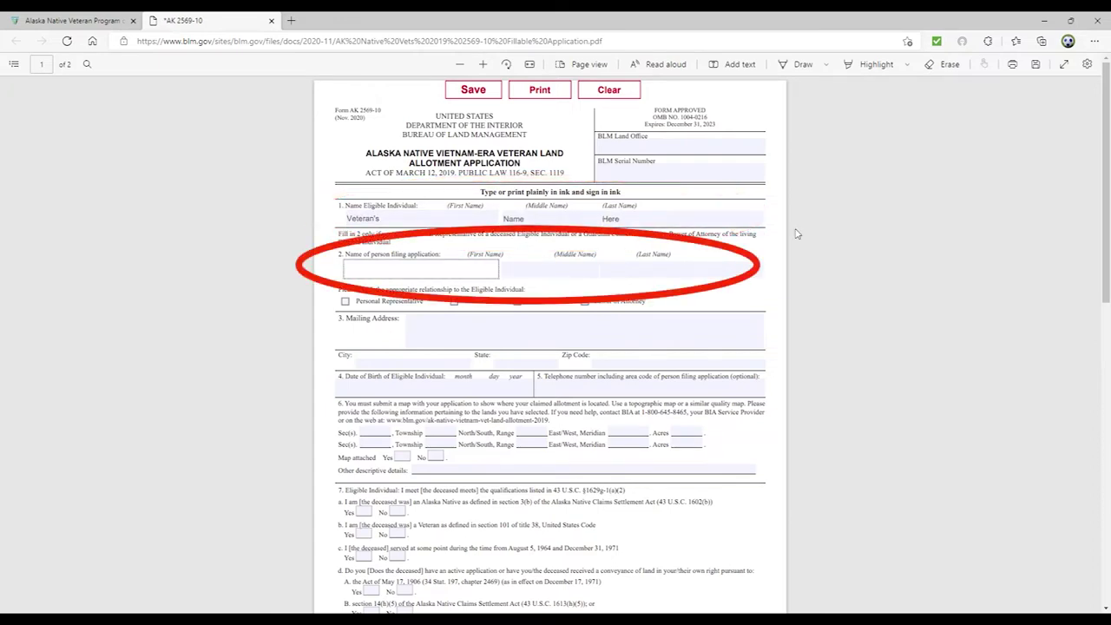
text(Only)
key(Tab)
text(If)
key(Tab)
text(Applicable)
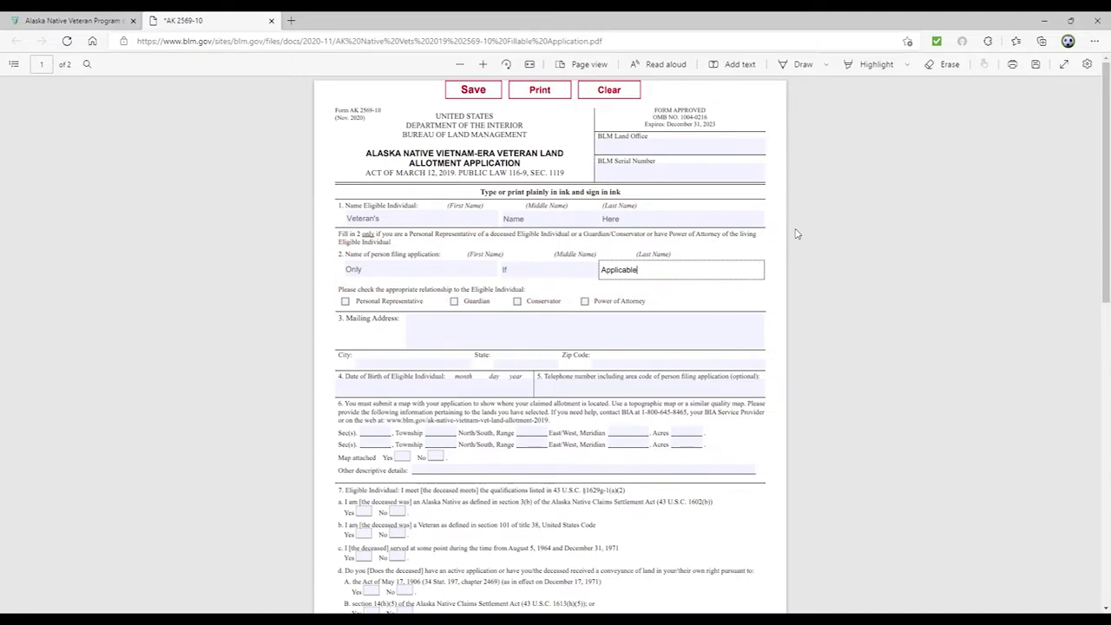
Step: Enter "Address of person we should contact" as the mailing address in item 3
key(Tab)
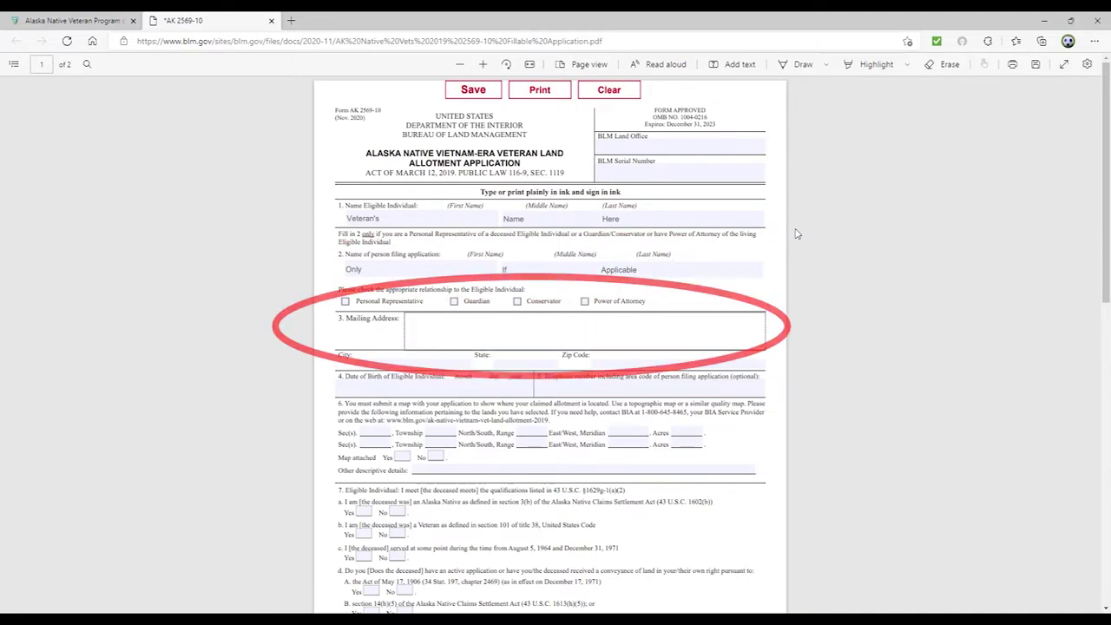
text(Address of)
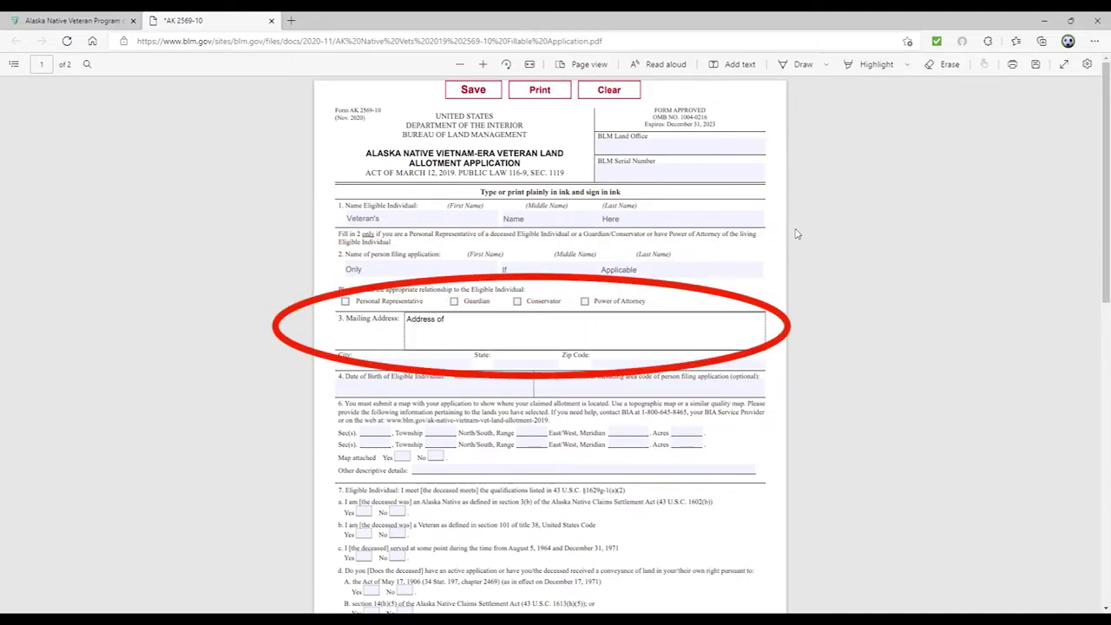
text( person we should contact)
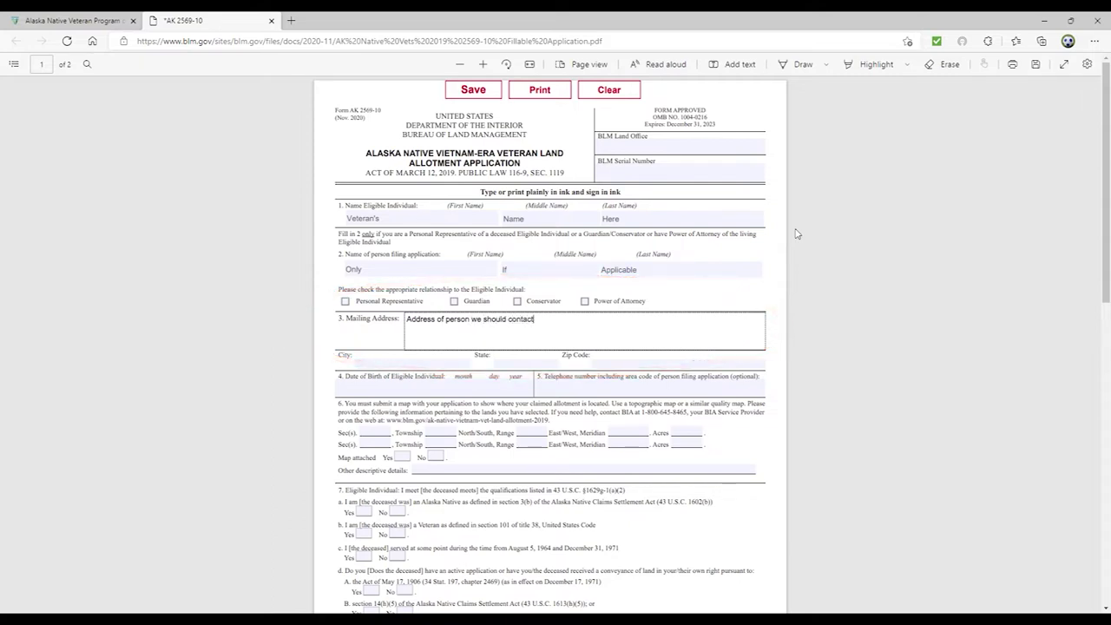
Step: Enter "Veteran's birthday" as the date of birth and "Phone number of person we should contact" as the telephone number
key(Tab)
text(Ve)
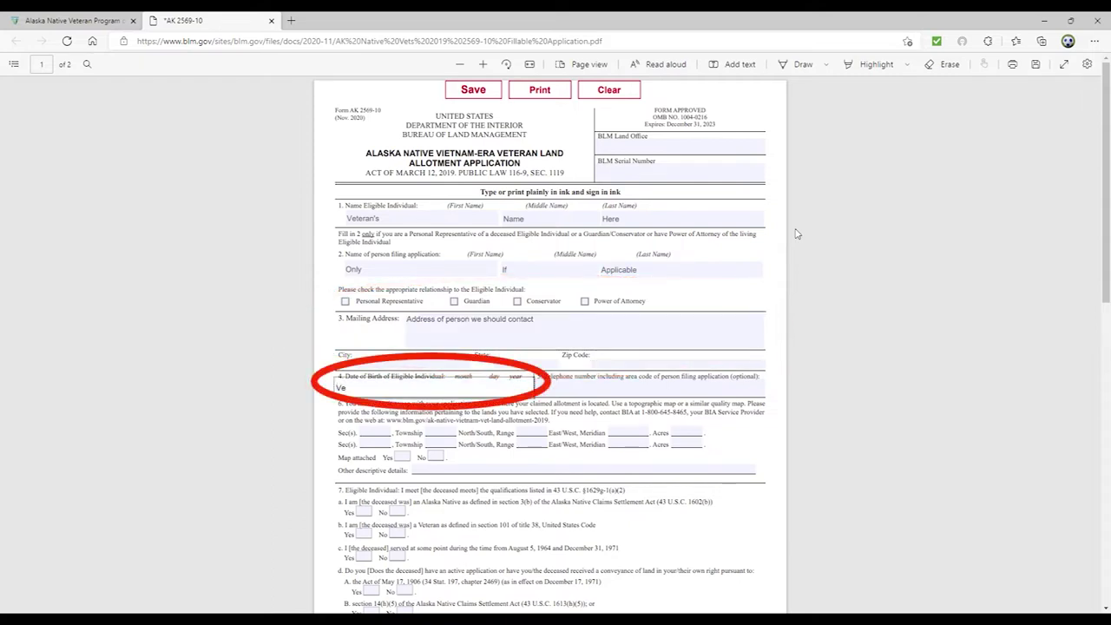
text(teran's birthday)
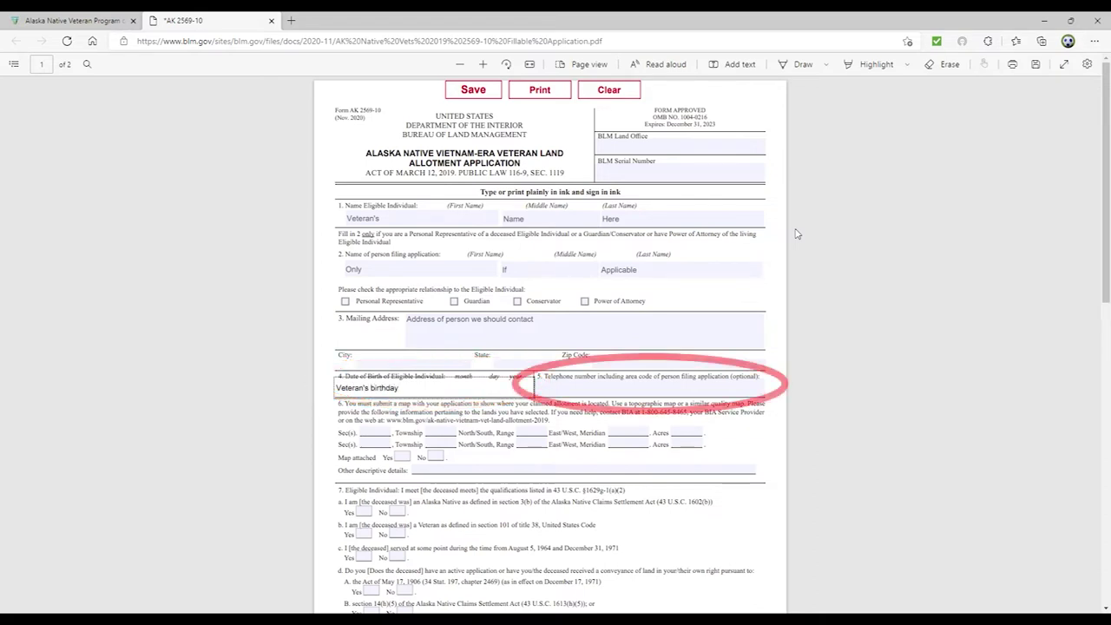
key(Tab)
text(Phon)
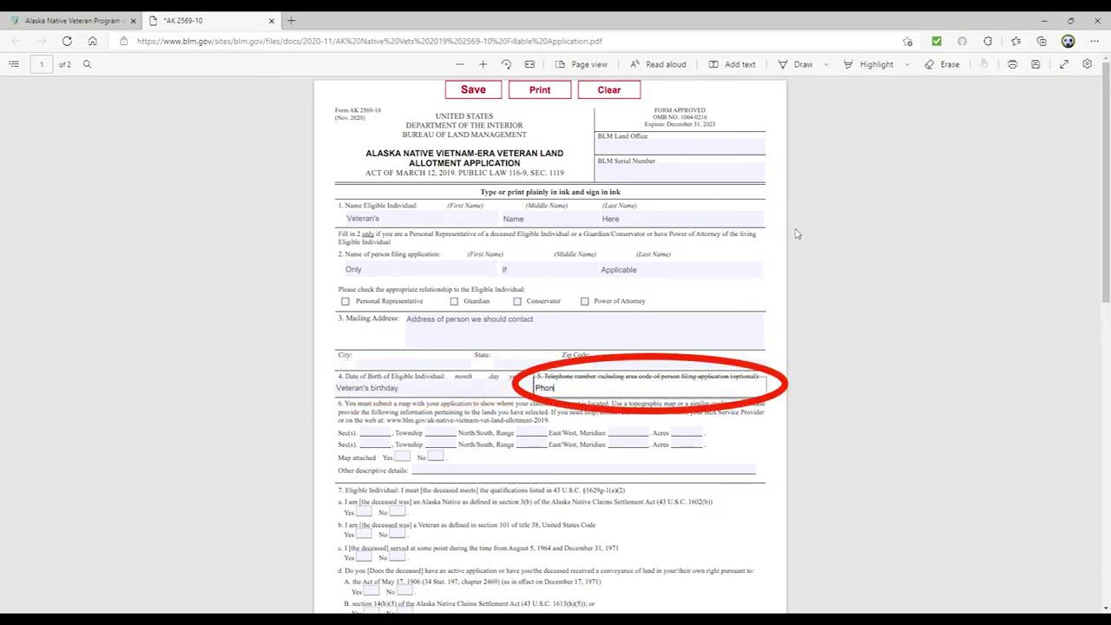
text(e number of person we should contact)
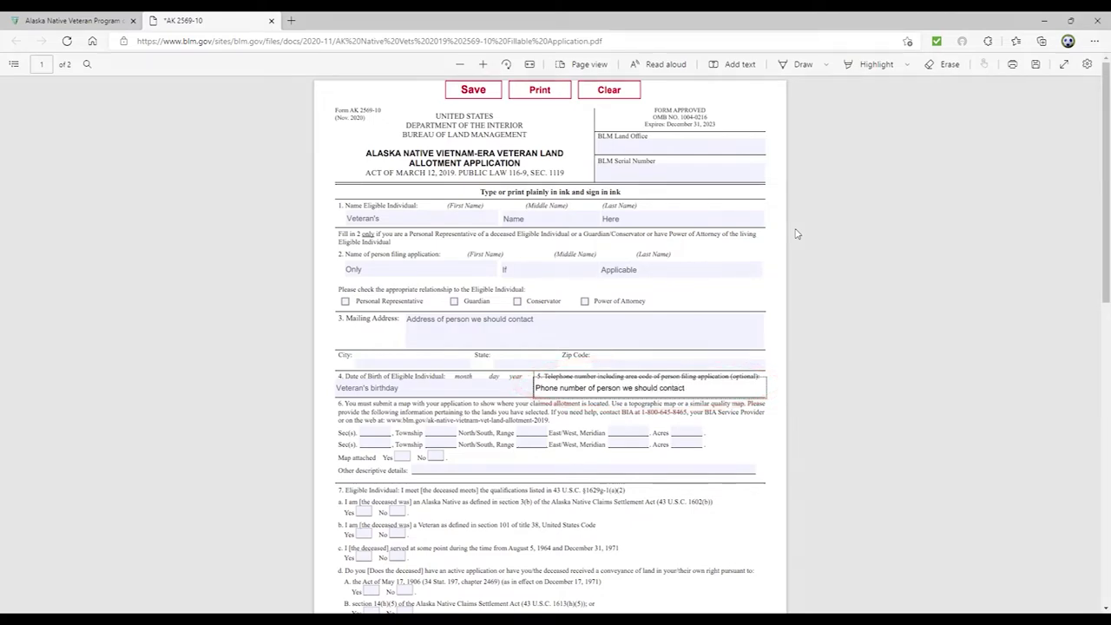
Step: Enter sections 19,20 and township 018s in the first land description row of item 6
key(ctrl+plus)
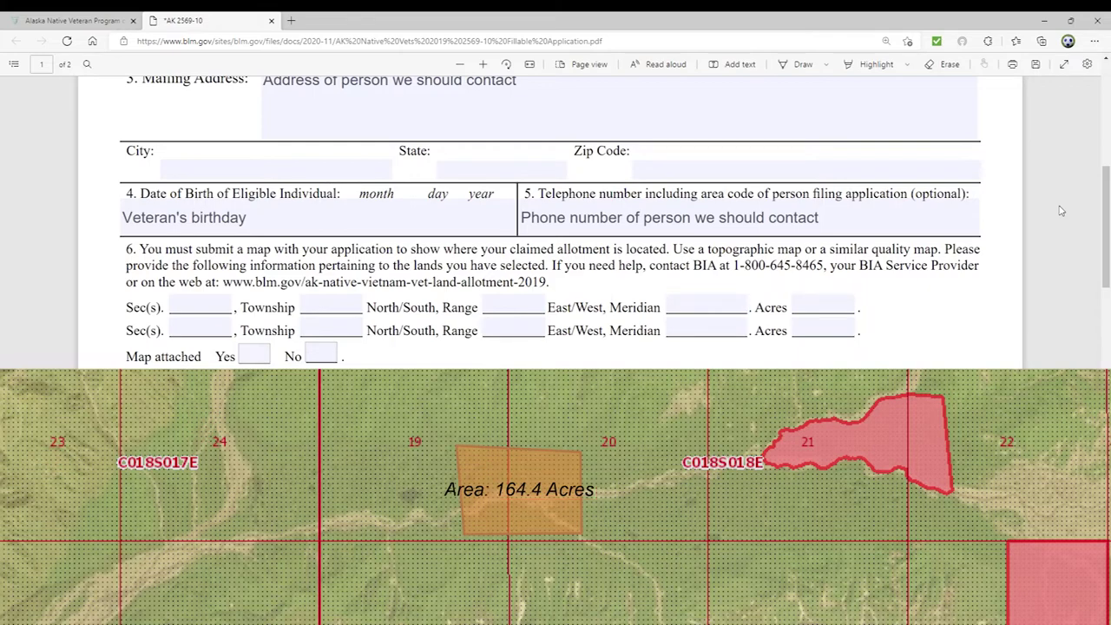
click(198, 307)
text(19)
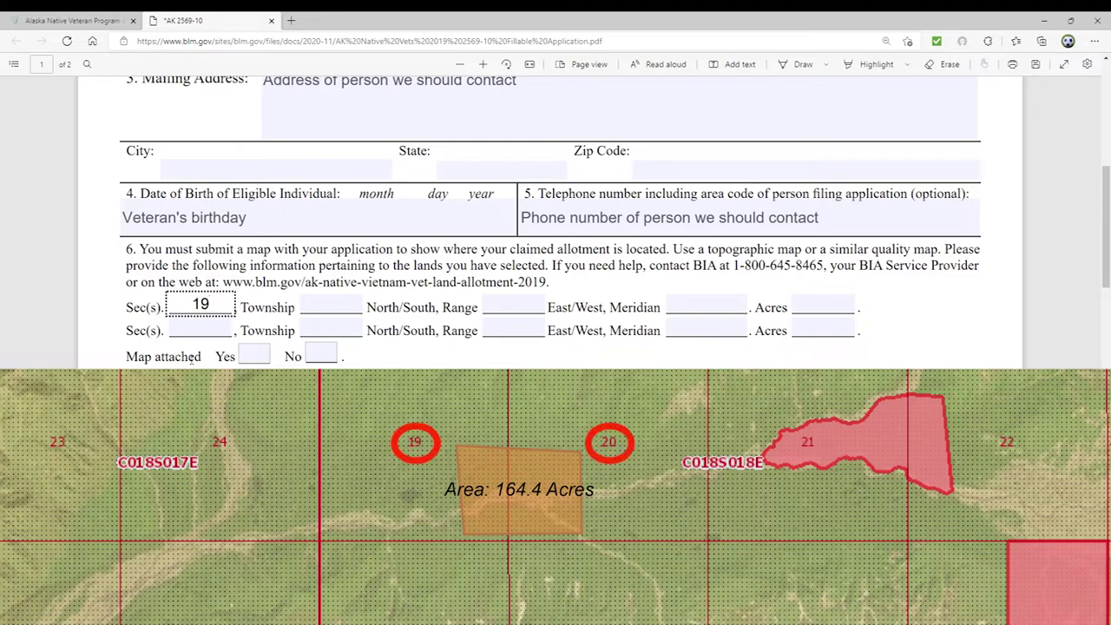
text(,20)
key(Tab)
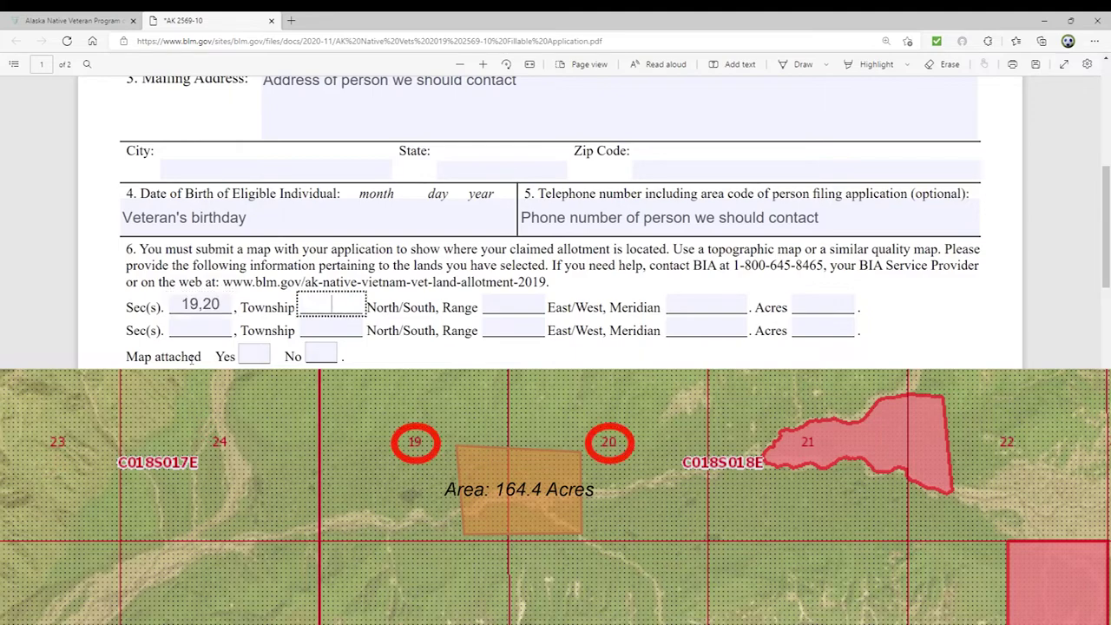
text(01)
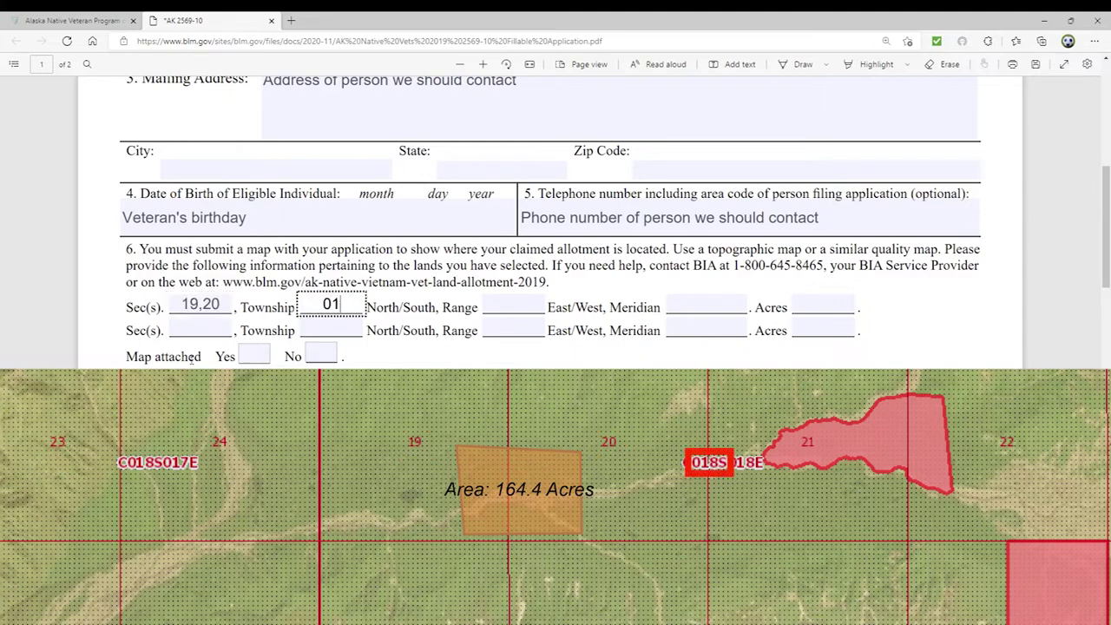
text(8s)
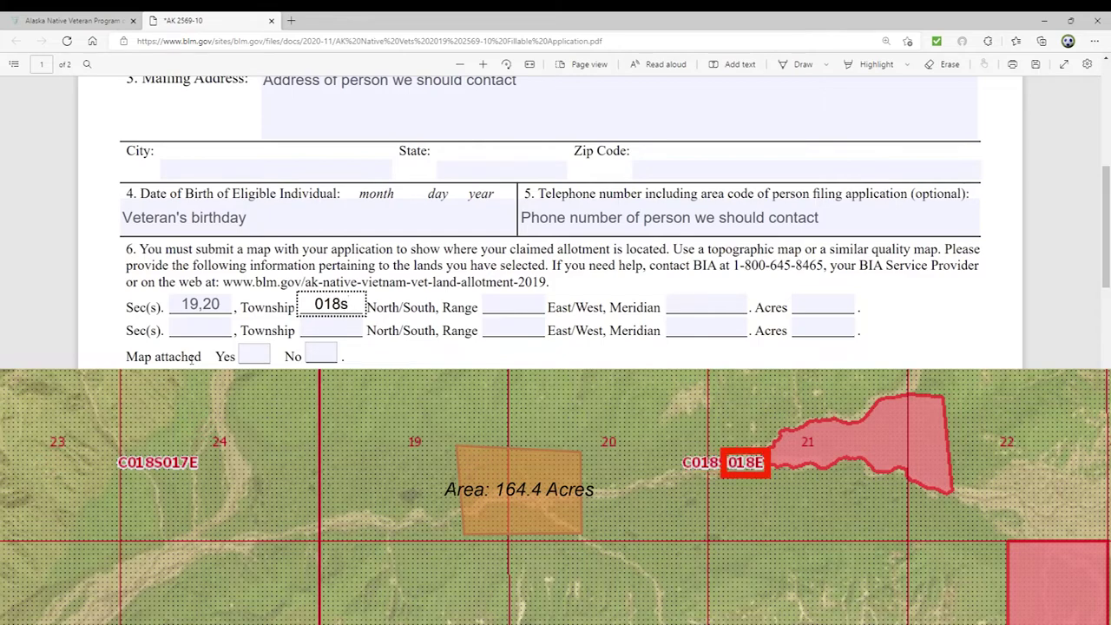
Step: Complete the first land description row with range 018e, meridian C and 160 acres
key(Tab)
text(018e)
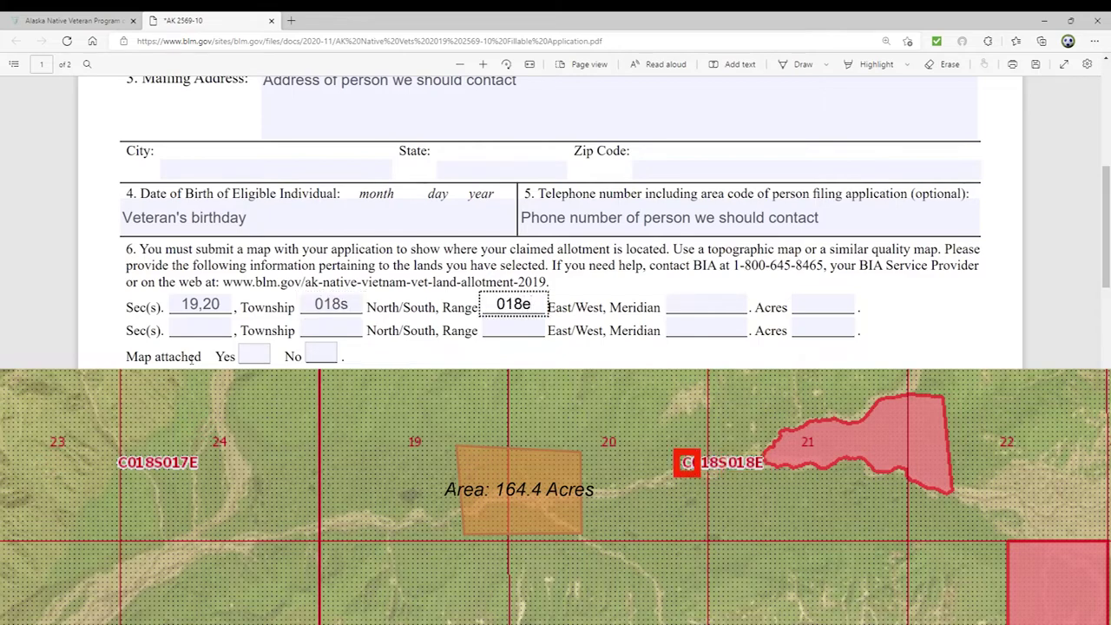
key(Tab)
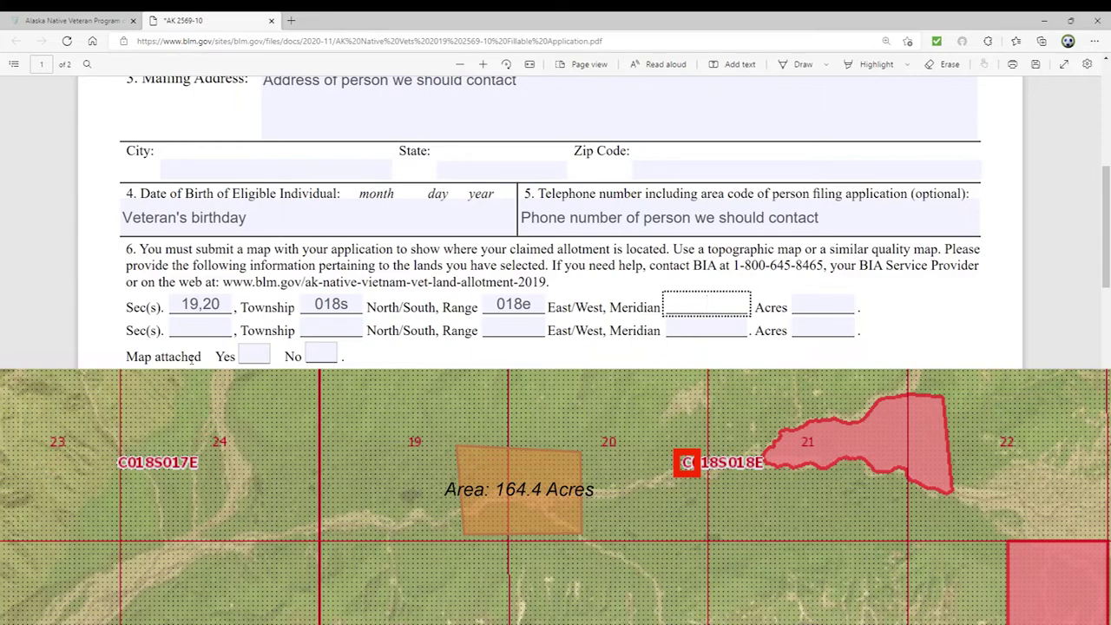
text(C)
key(Tab)
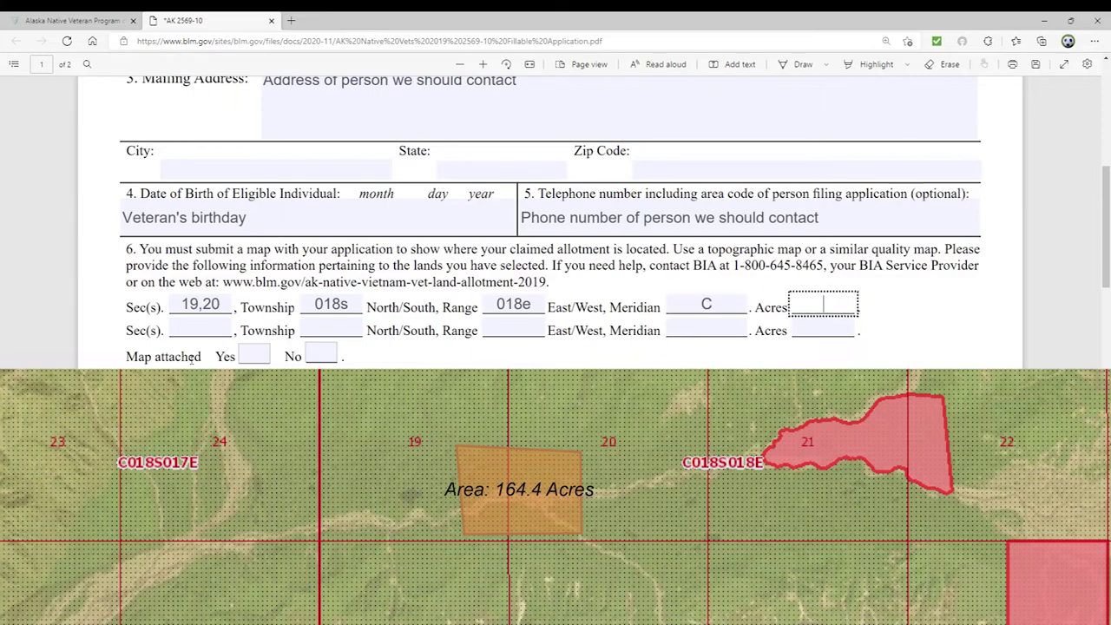
text(160)
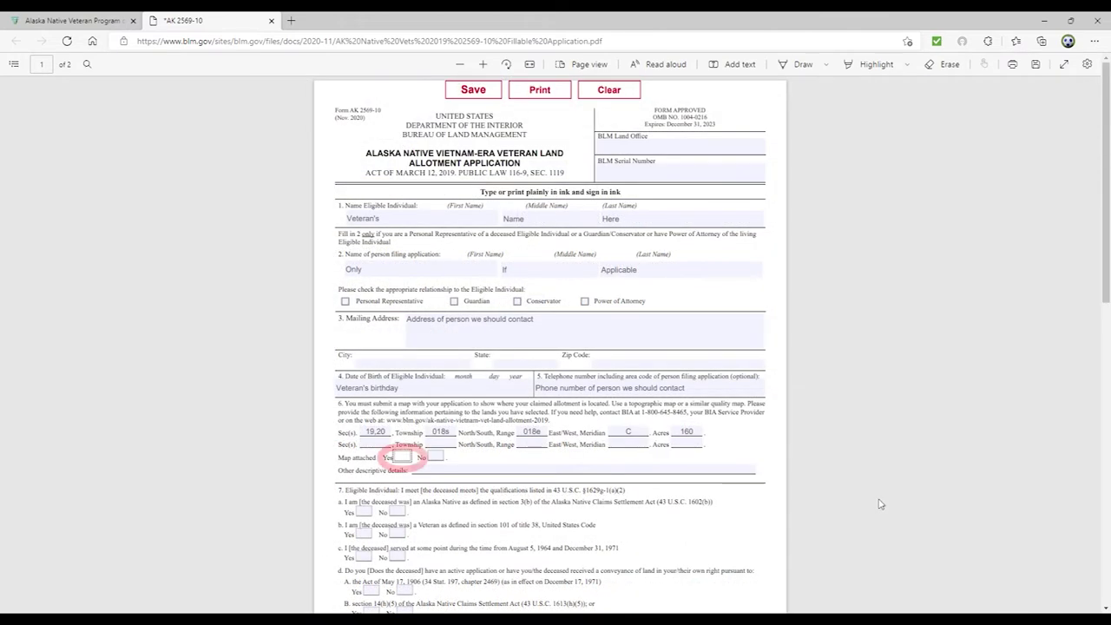
Step: Answer Yes to the map attached question in item 6
click(406, 457)
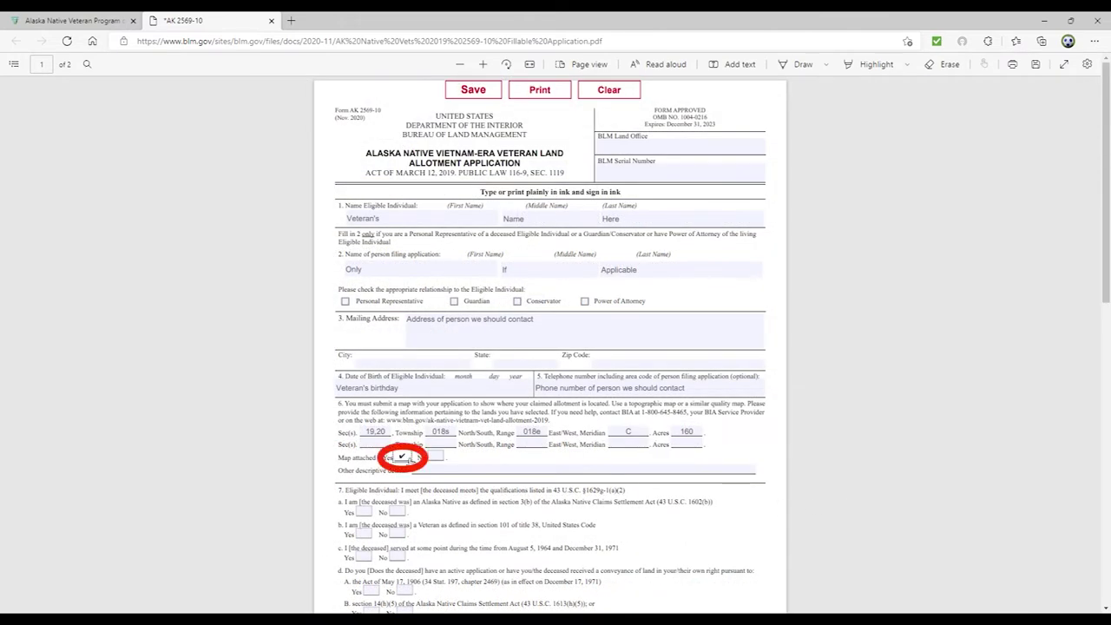
click(525, 471)
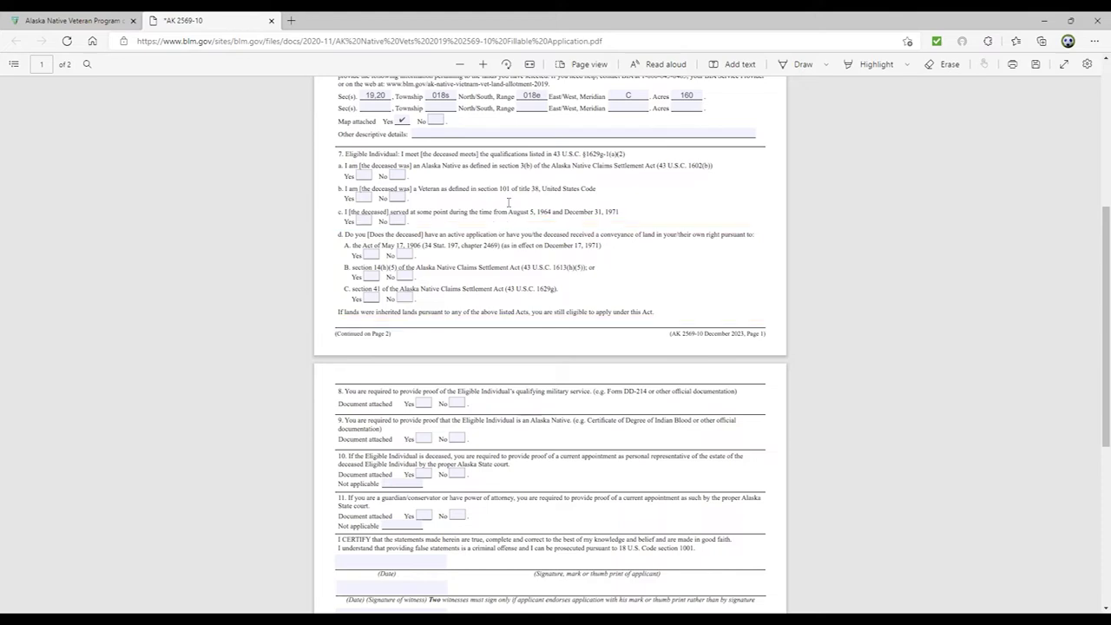
scroll(530, 459, down, 3)
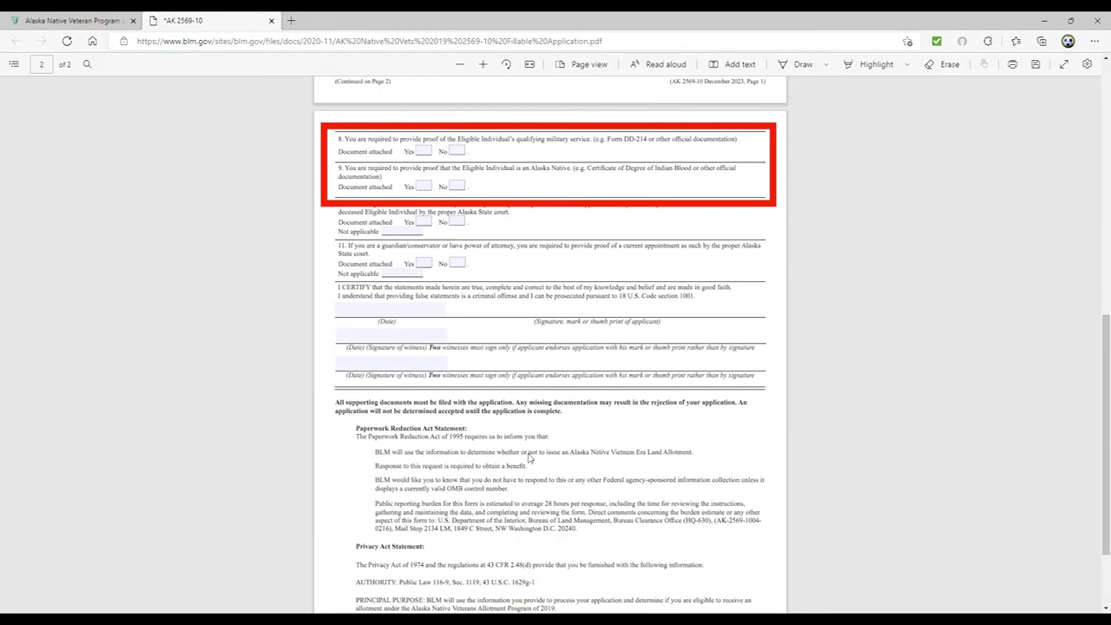